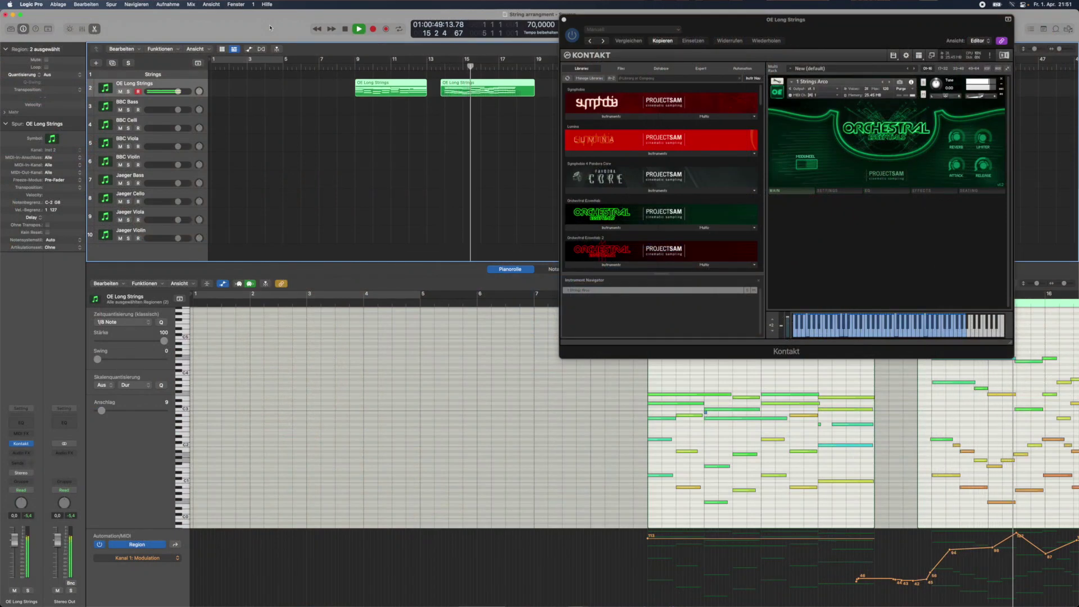
Step: Scroll the arrangement right and down to bring the BBC Bass track into view
{"action": "scroll", "coordinate": [756, 409], "scroll_direction": "right", "scroll_amount": 5}
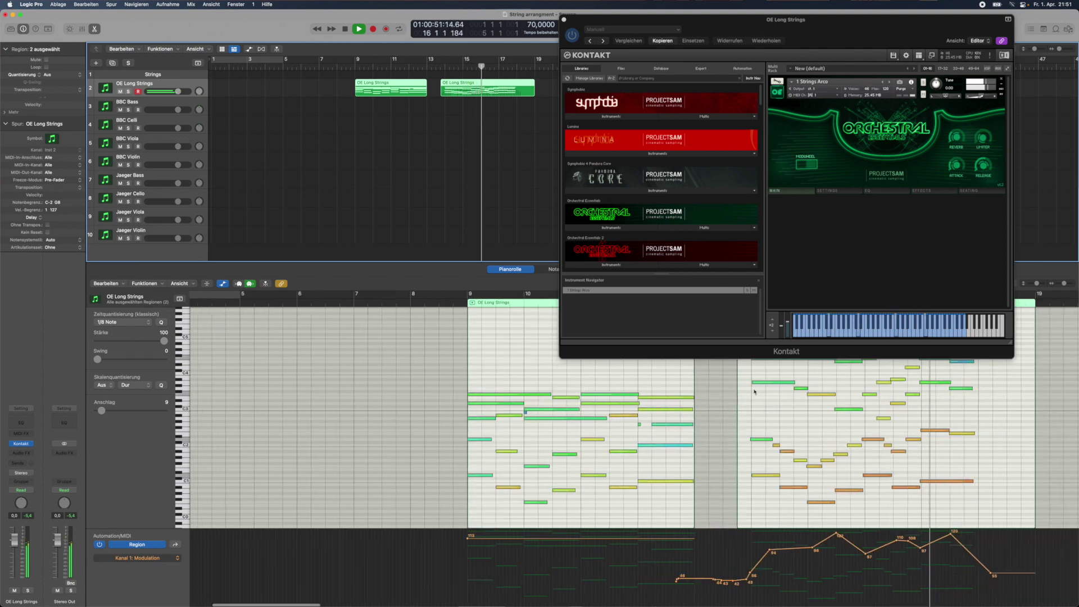
{"action": "scroll", "coordinate": [756, 409], "scroll_direction": "down", "scroll_amount": 2}
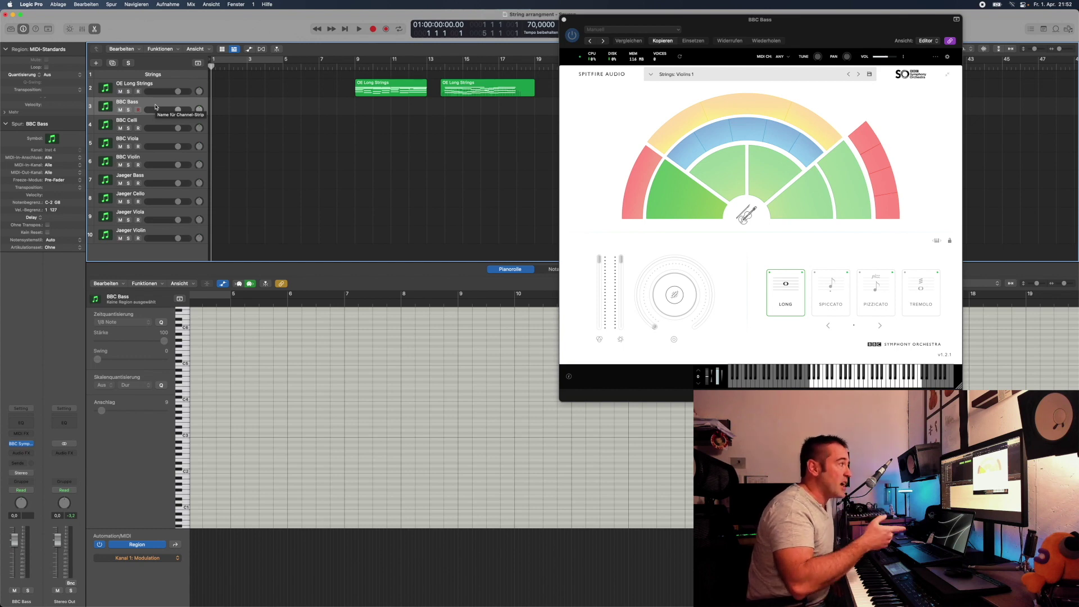
Step: Load the Strings: Basses section on BBC Bass, then show the OE Long Strings instrument
{"action": "mouse_move", "coordinate": [711, 170]}
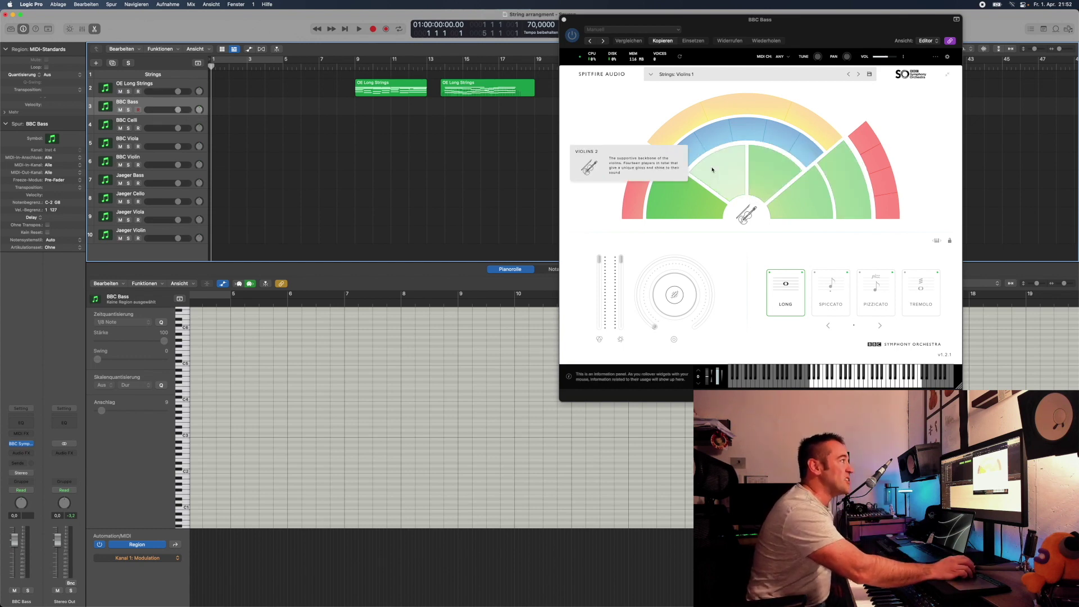
{"action": "mouse_move", "coordinate": [802, 157]}
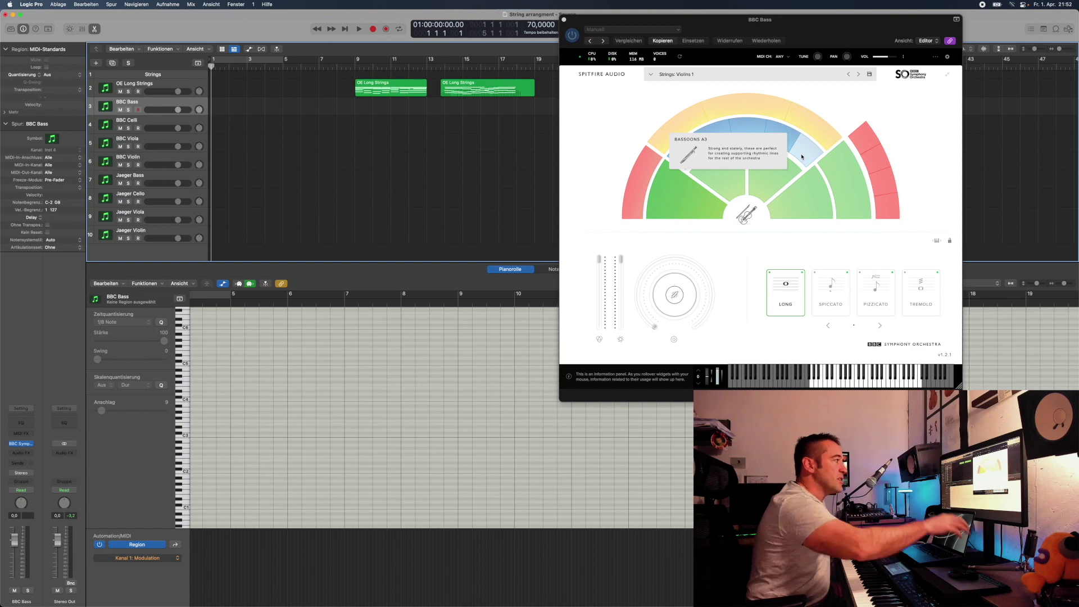
{"action": "left_click", "coordinate": [853, 192]}
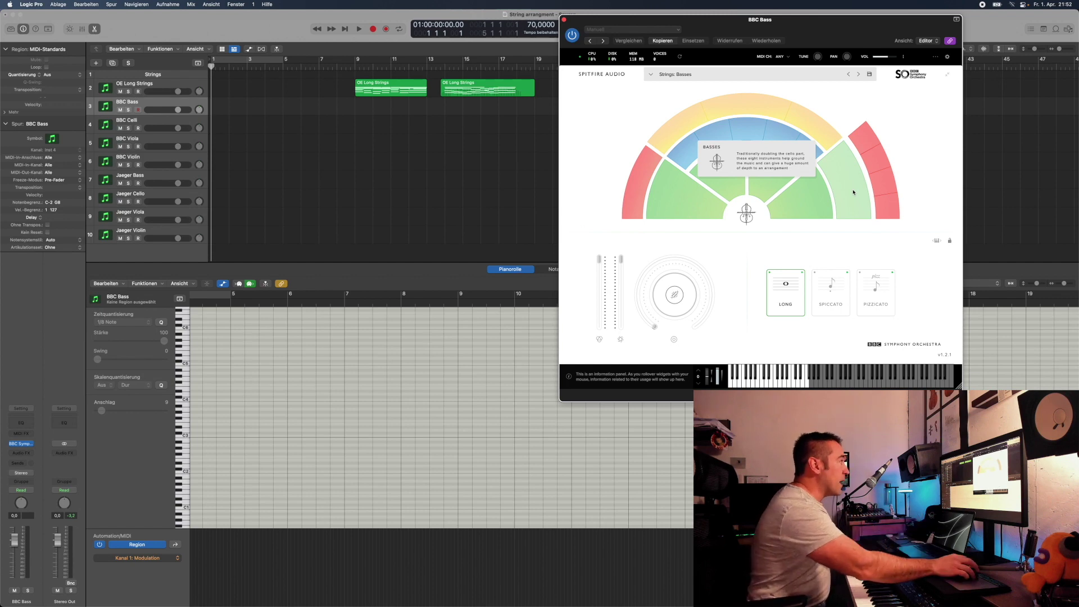
{"action": "left_click", "coordinate": [163, 87]}
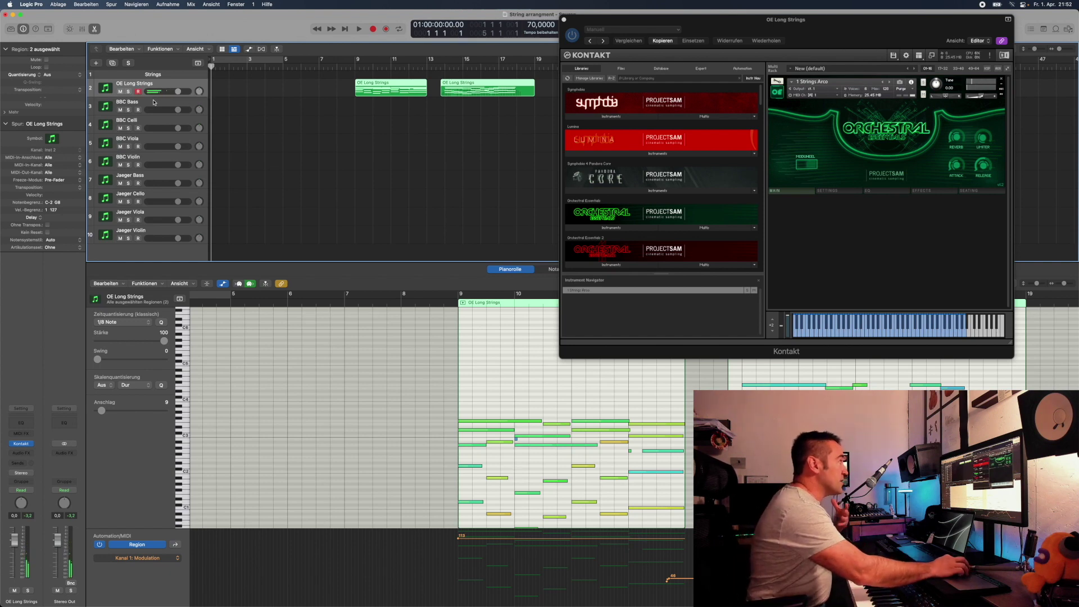
Step: Bring back the BBC Bass track's BBC Symphony Orchestra window with Strings: Basses loaded
{"action": "left_click", "coordinate": [153, 104]}
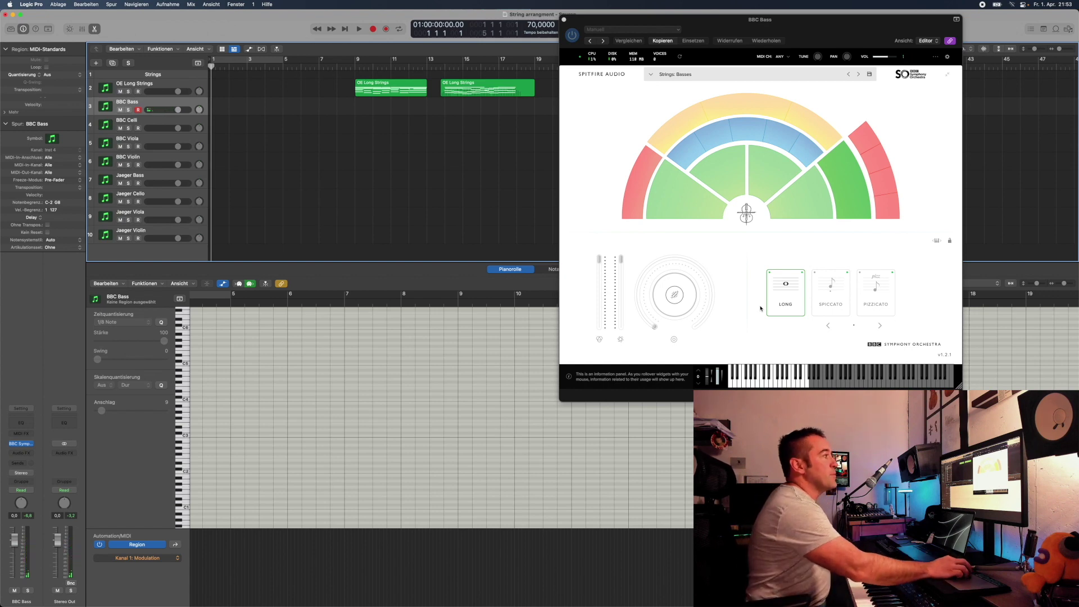
Step: Audition Celli, Violas, Violins 2 and Violins 1, then select the Jaeger Bass track
{"action": "left_click", "coordinate": [800, 187]}
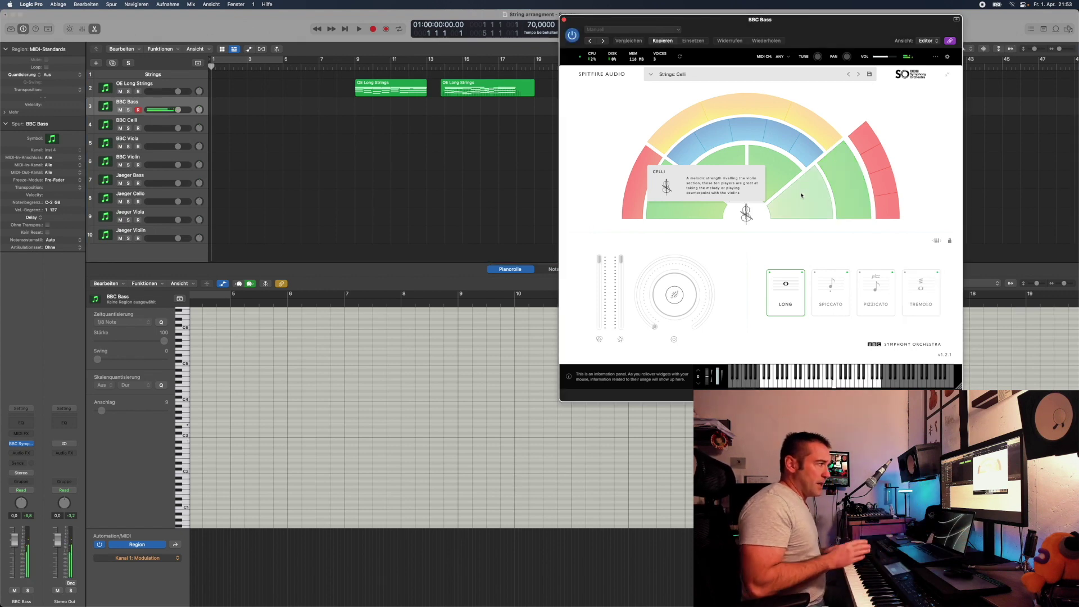
{"action": "left_click", "coordinate": [775, 171]}
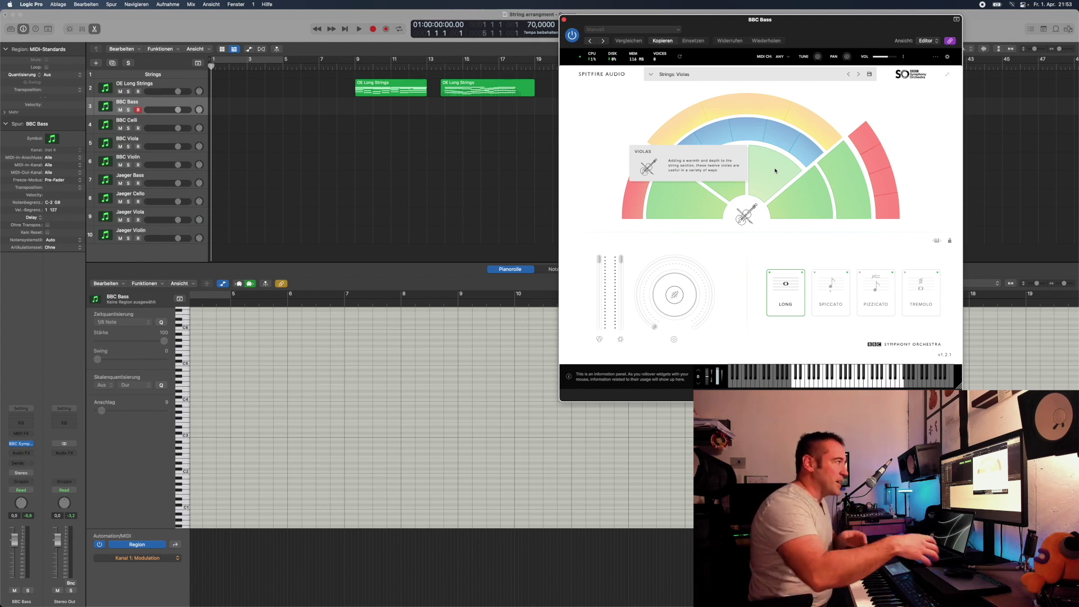
{"action": "left_click", "coordinate": [730, 184]}
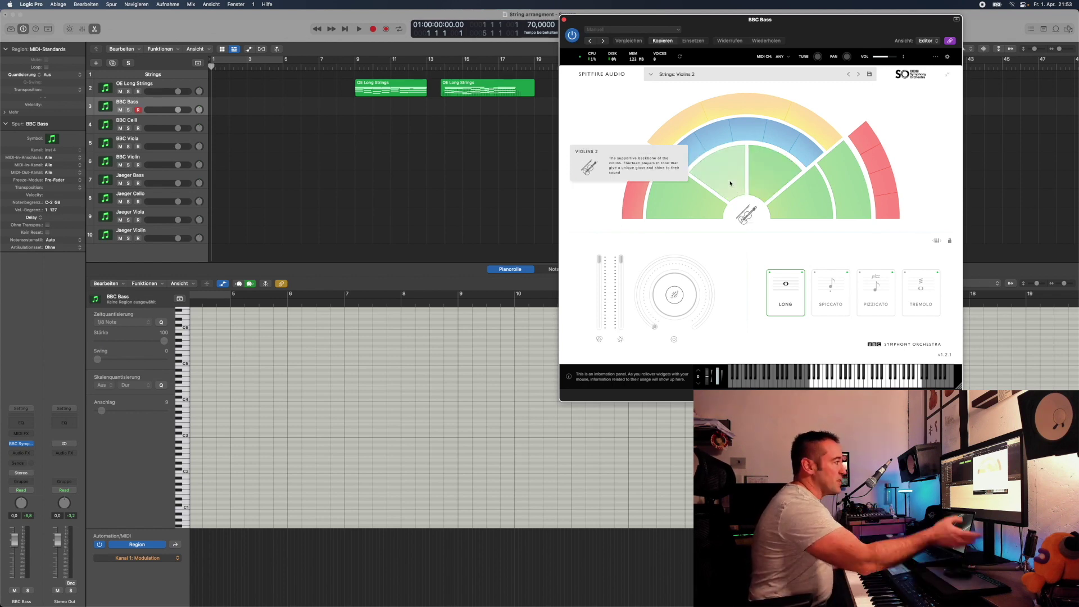
{"action": "left_click", "coordinate": [683, 206]}
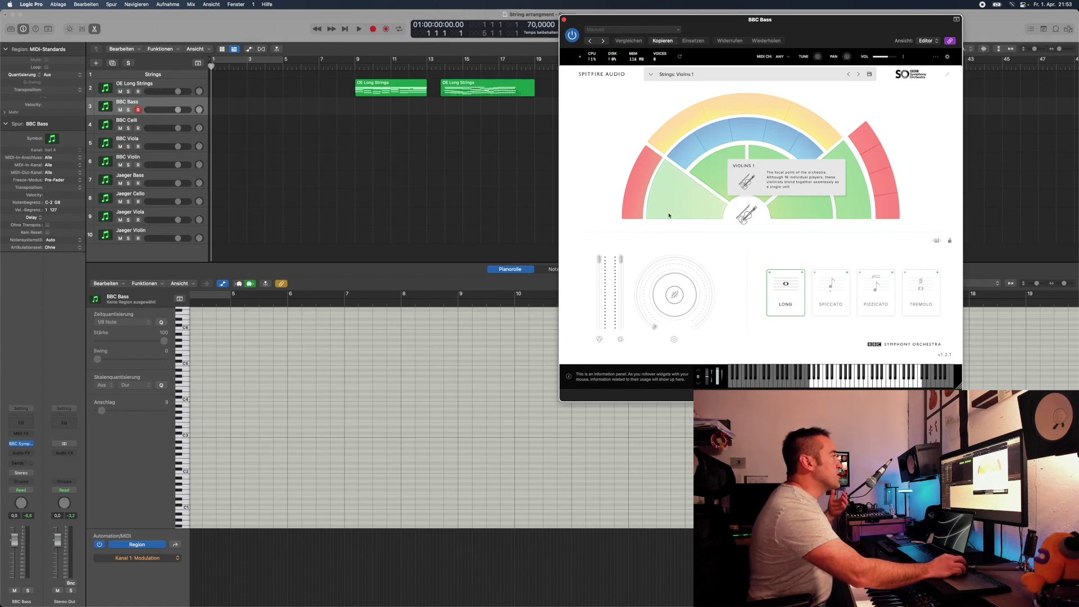
{"action": "left_click", "coordinate": [149, 181]}
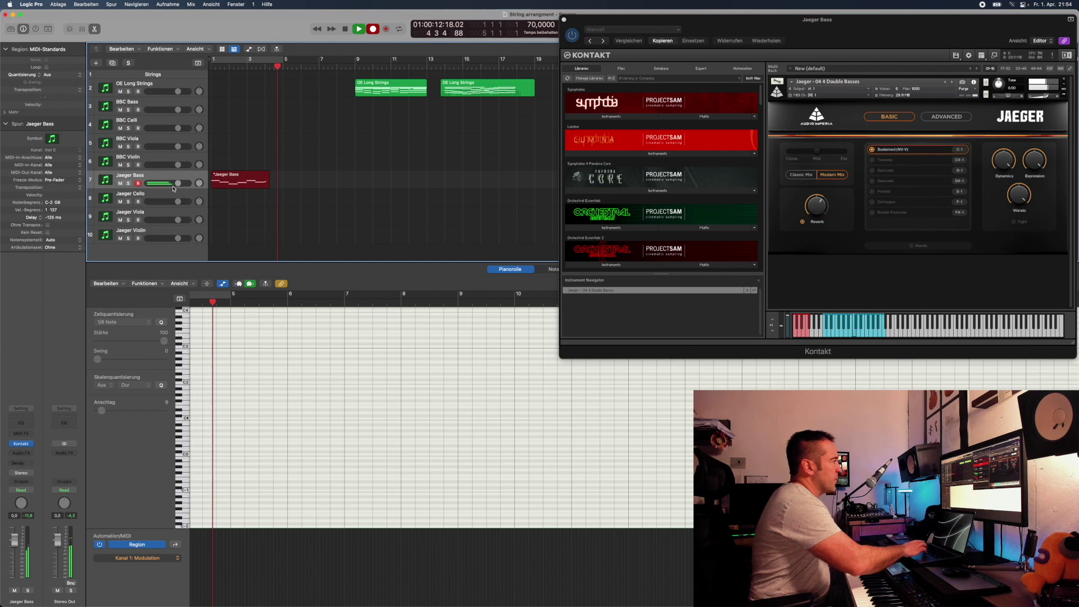
Step: Stop recording and select the new Jaeger Bass region for editing
{"action": "key", "text": "space"}
{"action": "left_click", "coordinate": [218, 217]}
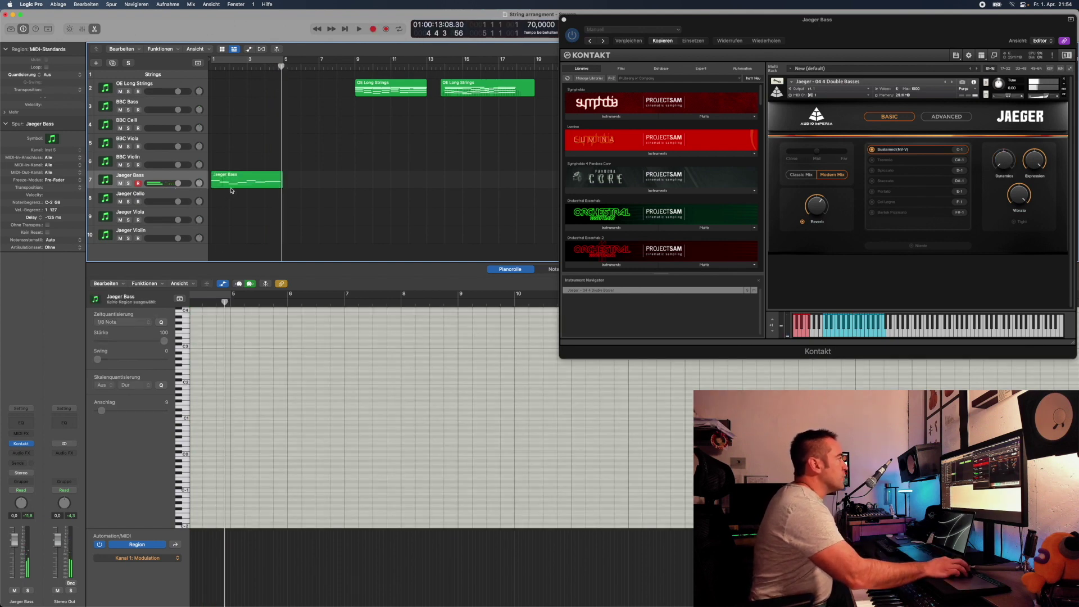
{"action": "left_click", "coordinate": [235, 183]}
Step: Switch the automation lane to Expression, then back to Modulation
{"action": "left_click", "coordinate": [158, 559]}
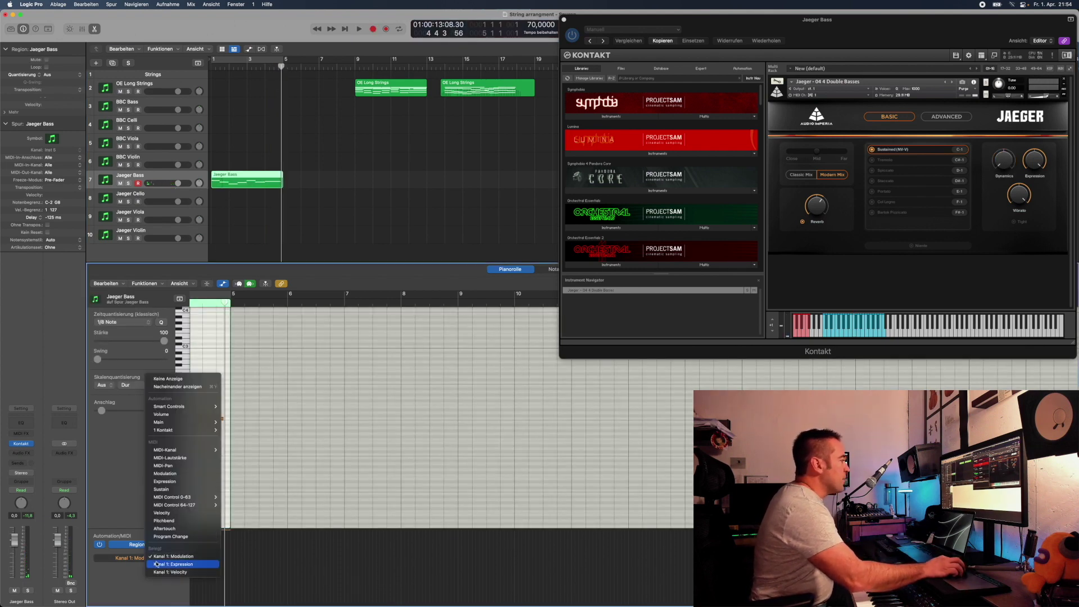
{"action": "left_click", "coordinate": [174, 564]}
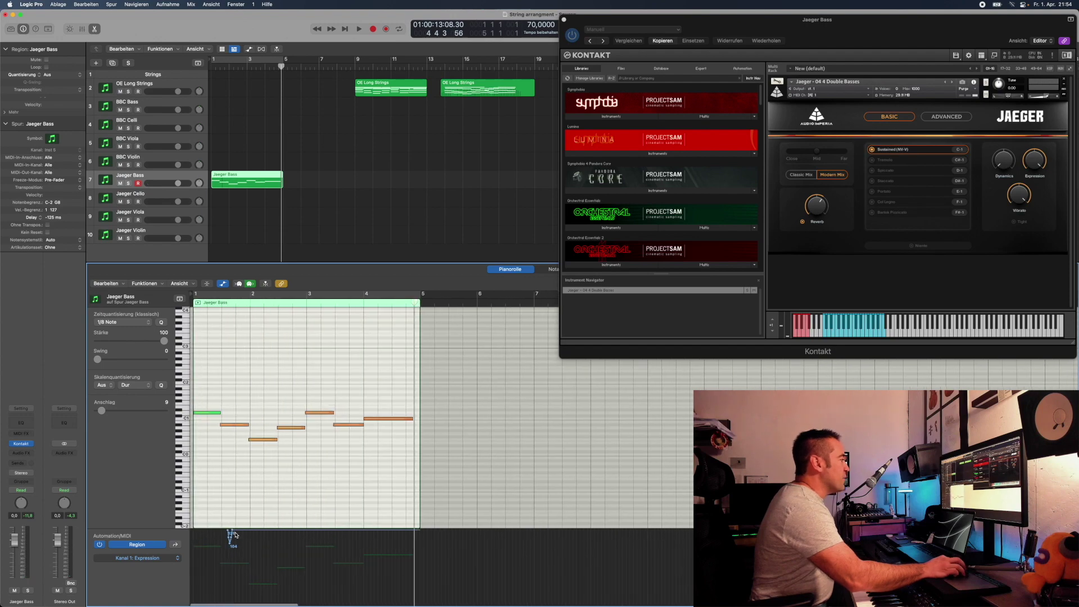
{"action": "left_click", "coordinate": [164, 562]}
{"action": "left_click", "coordinate": [167, 551]}
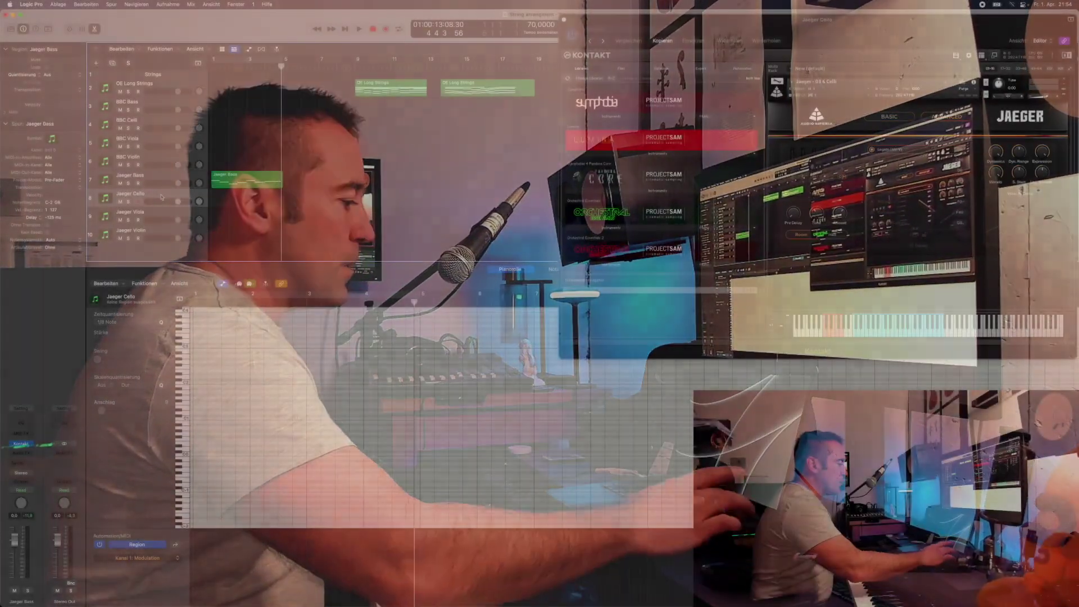
Step: Record a cello line of about a dozen notes on the Jaeger Cello track
{"action": "key", "text": "r"}
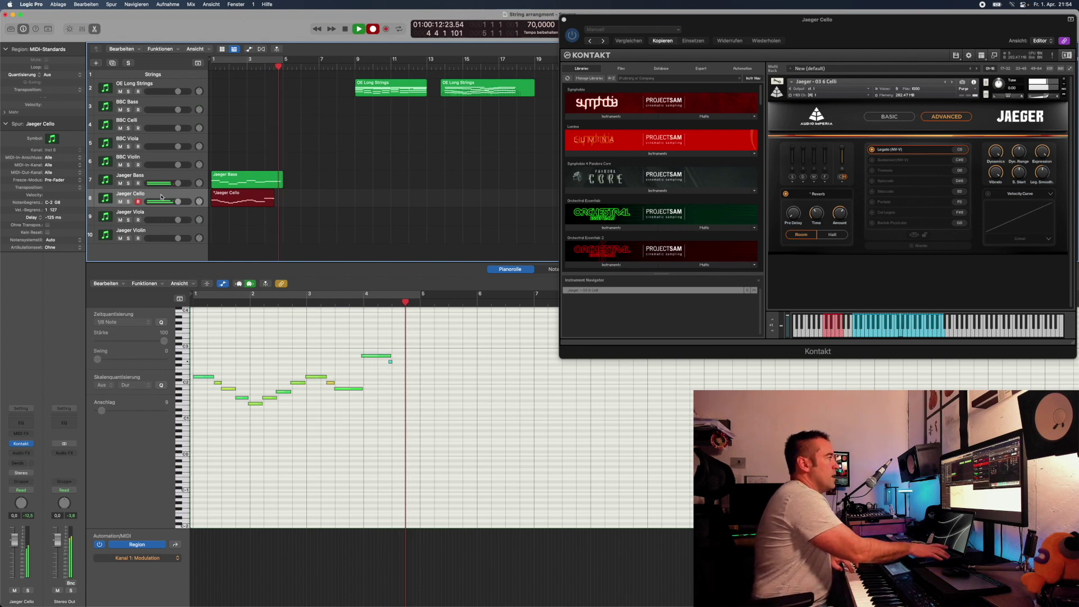
{"action": "key", "text": "space"}
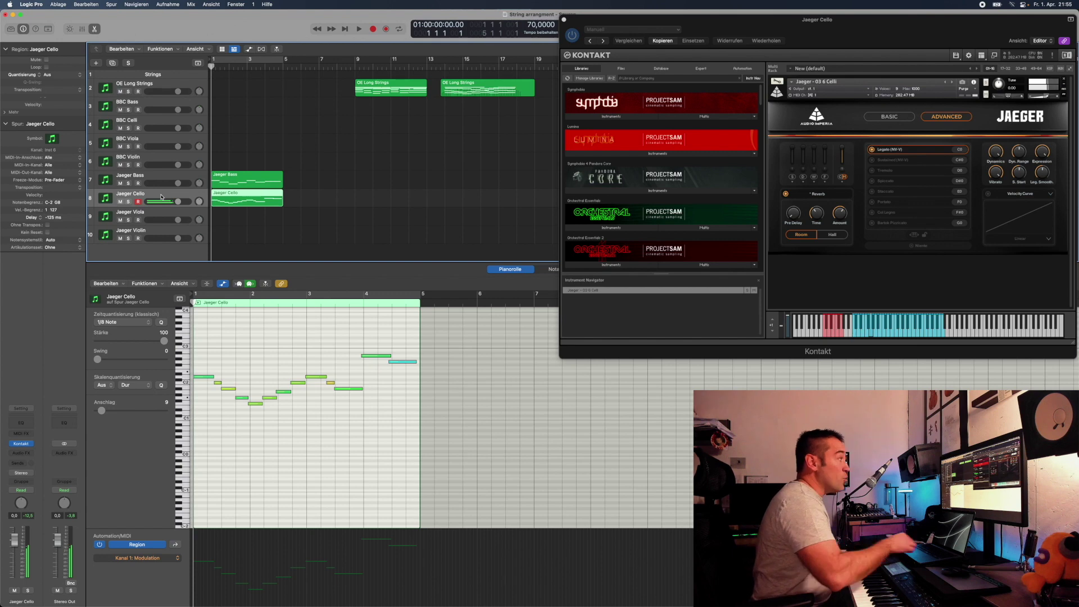
Step: Record a viola take on the Jaeger Viola track and return the playhead to bar 1
{"action": "key", "text": "Down"}
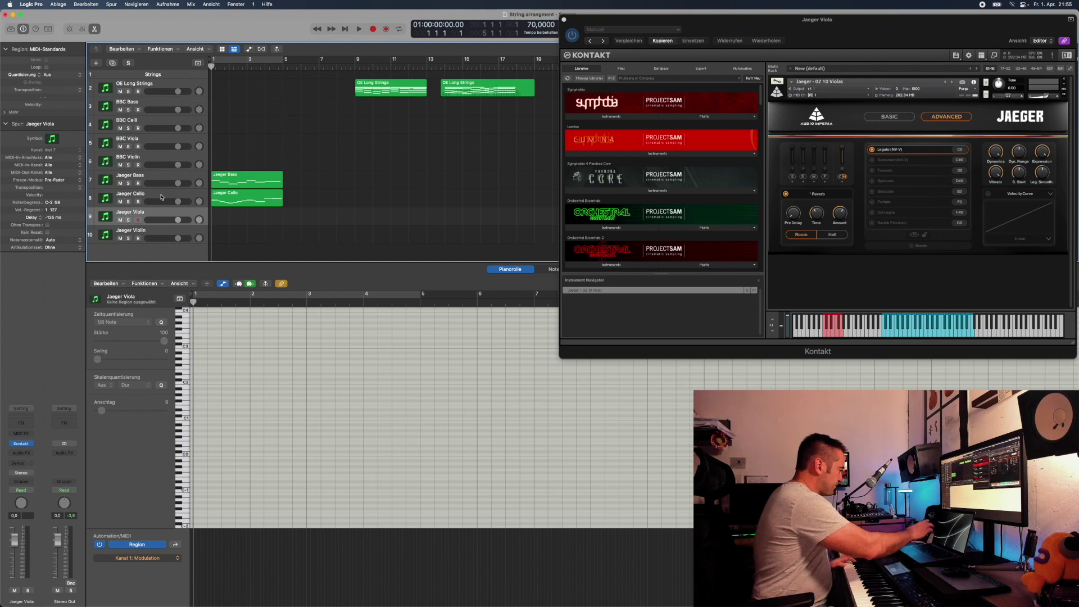
{"action": "key", "text": "r"}
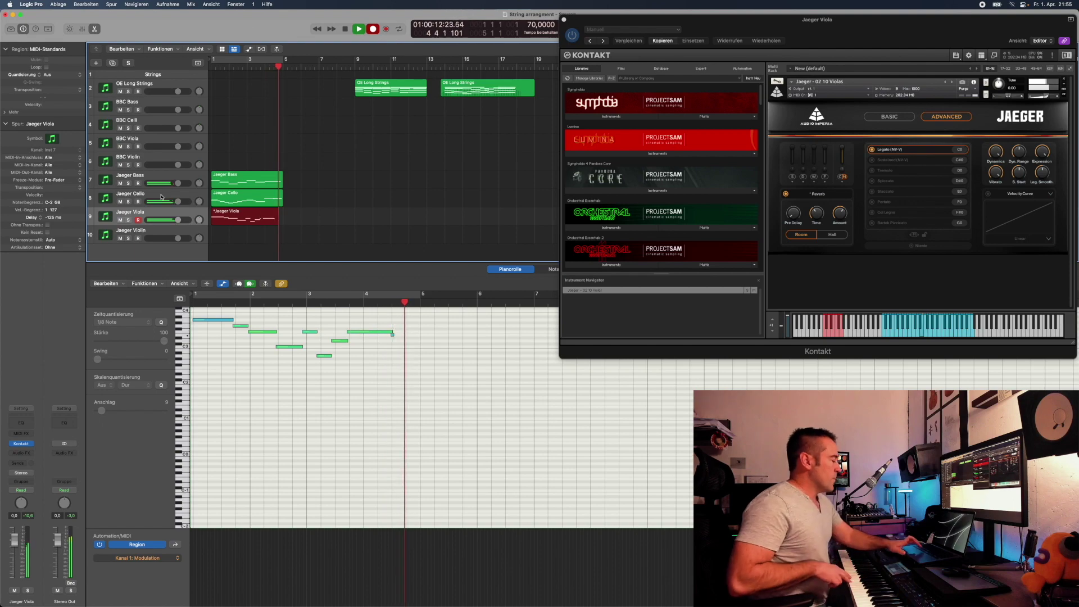
{"action": "key", "text": "space"}
{"action": "key", "text": "Return"}
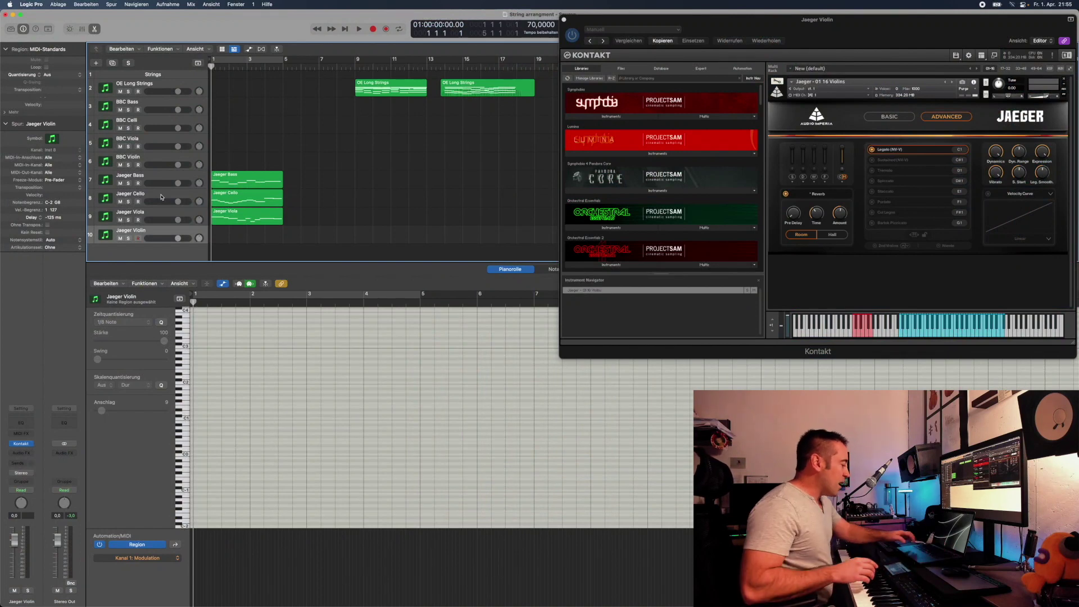
Step: Start recording the violin part on the Jaeger Violin track
{"action": "key", "text": "r"}
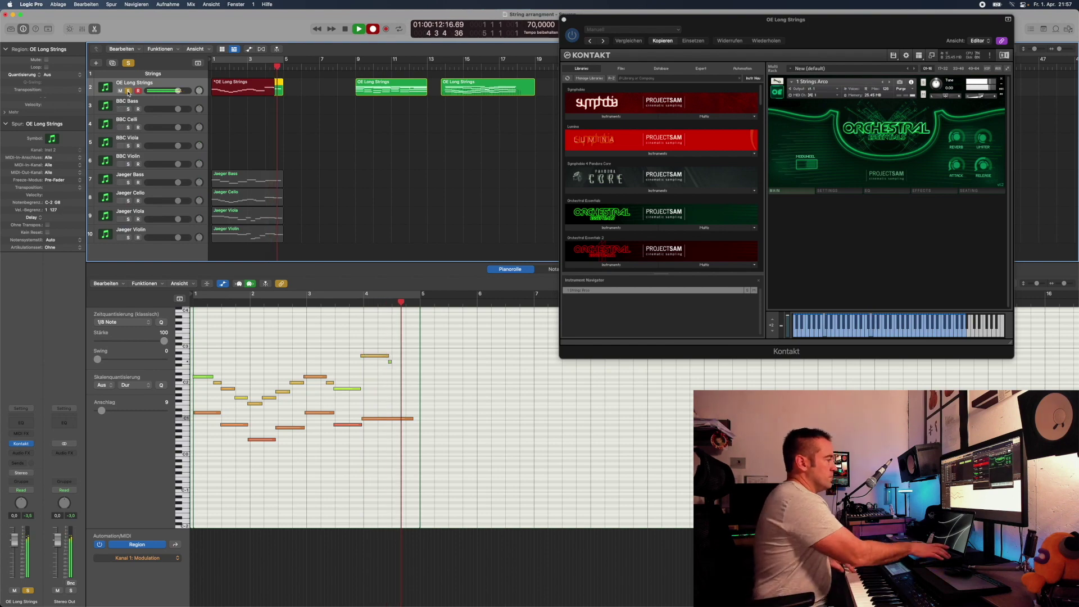
Step: Stop the ensemble take, overdub a second higher line, and stop again
{"action": "key", "text": "space"}
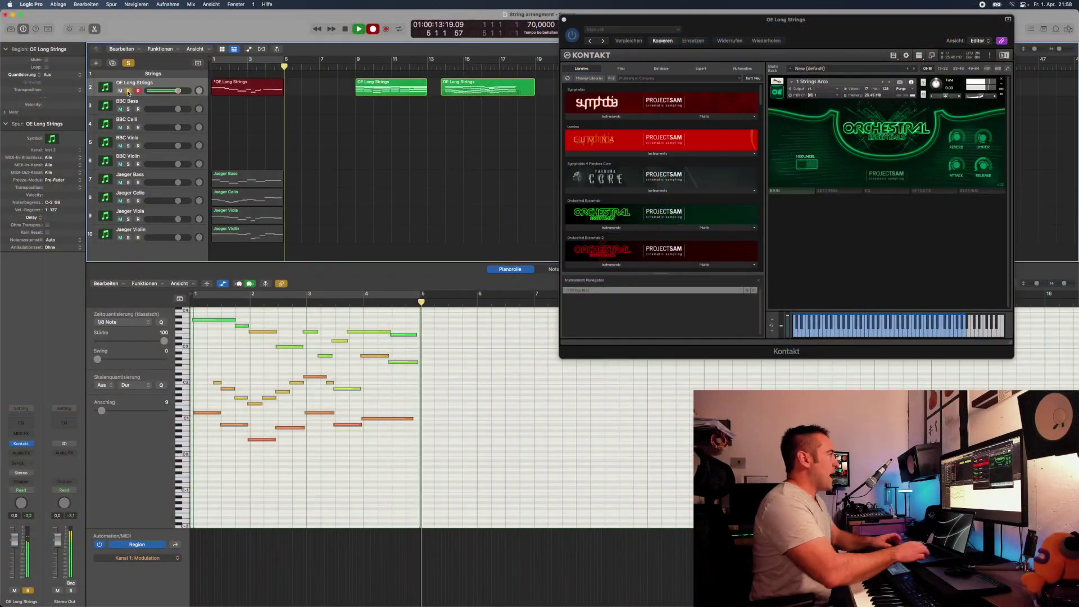
{"action": "key", "text": "space"}
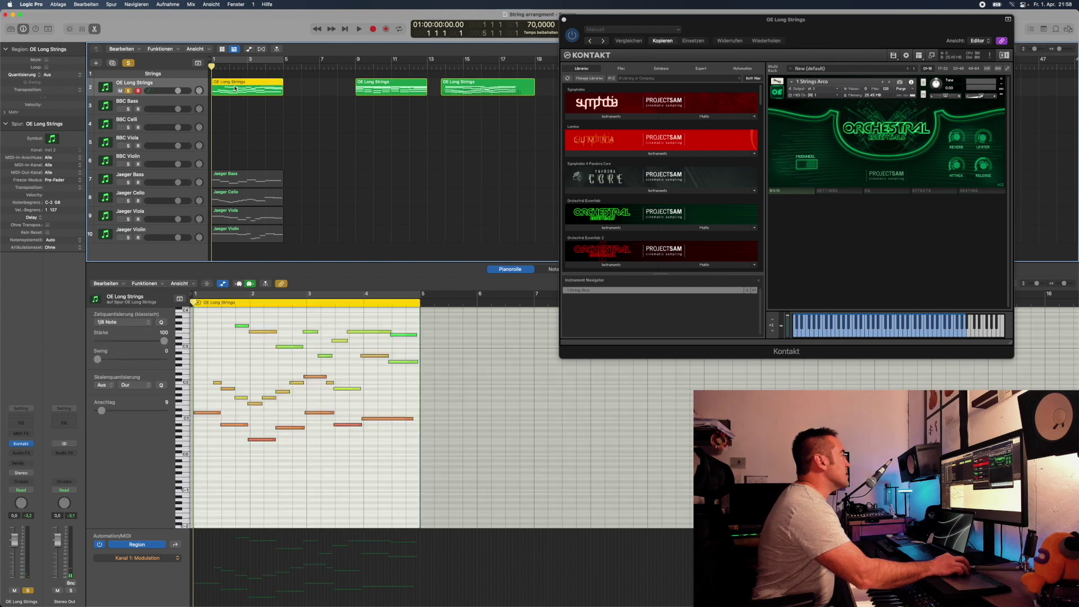
Step: Shift the OE Long Strings region to bar 2 and back to bar 1, then record another pass
{"action": "mouse_move", "coordinate": [214, 90]}
{"action": "left_mouse_down"}
{"action": "mouse_move", "coordinate": [230, 92]}
{"action": "mouse_move", "coordinate": [221, 91]}
{"action": "left_mouse_up"}
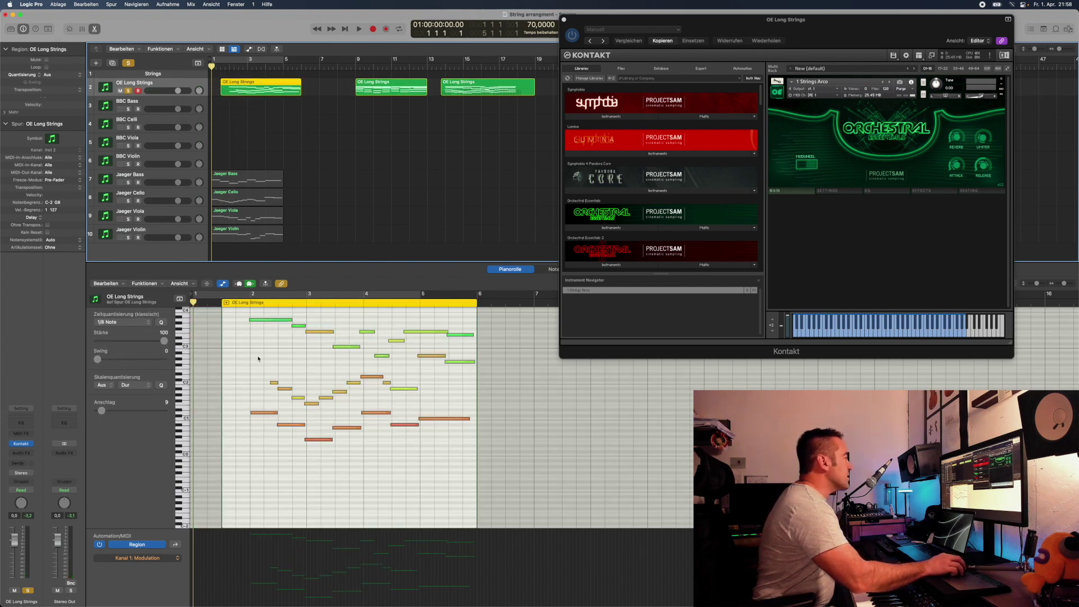
{"action": "left_click", "coordinate": [250, 322]}
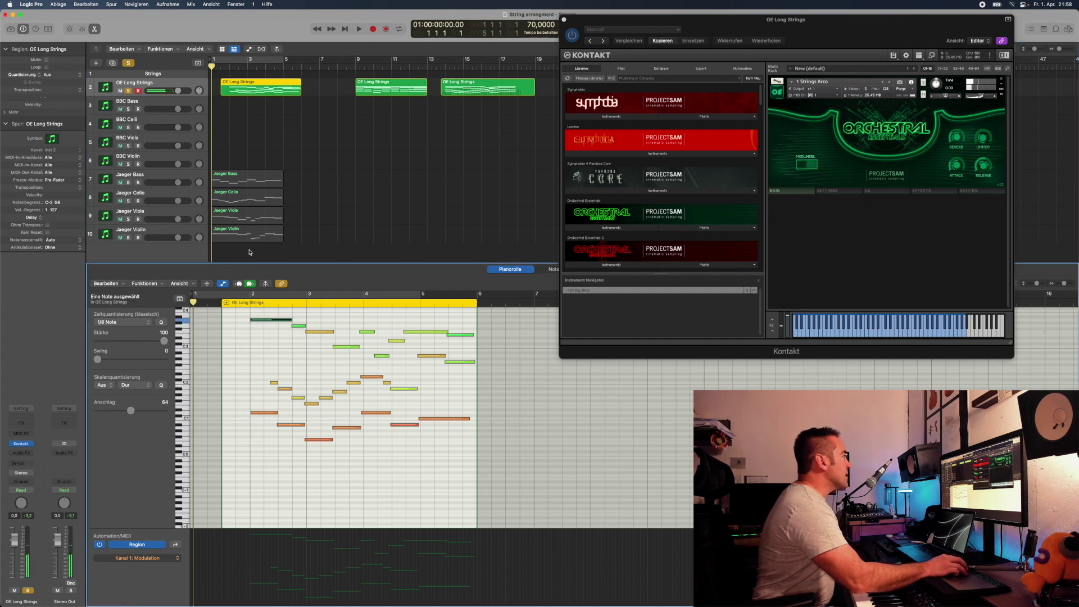
{"action": "left_click_drag", "start_coordinate": [220, 341], "coordinate": [251, 344]}
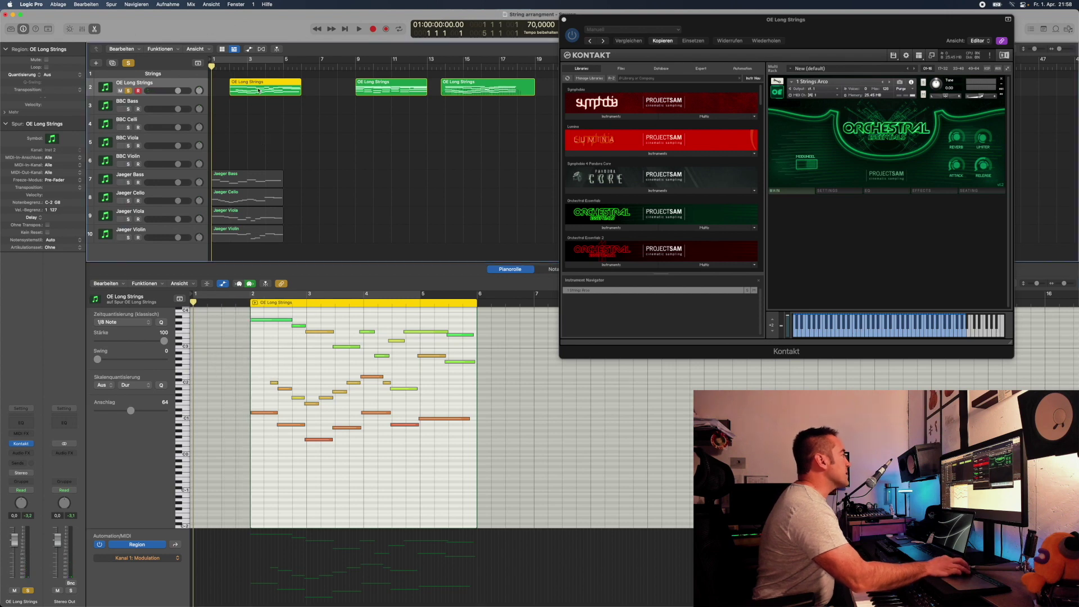
{"action": "left_click_drag", "start_coordinate": [260, 90], "coordinate": [232, 91]}
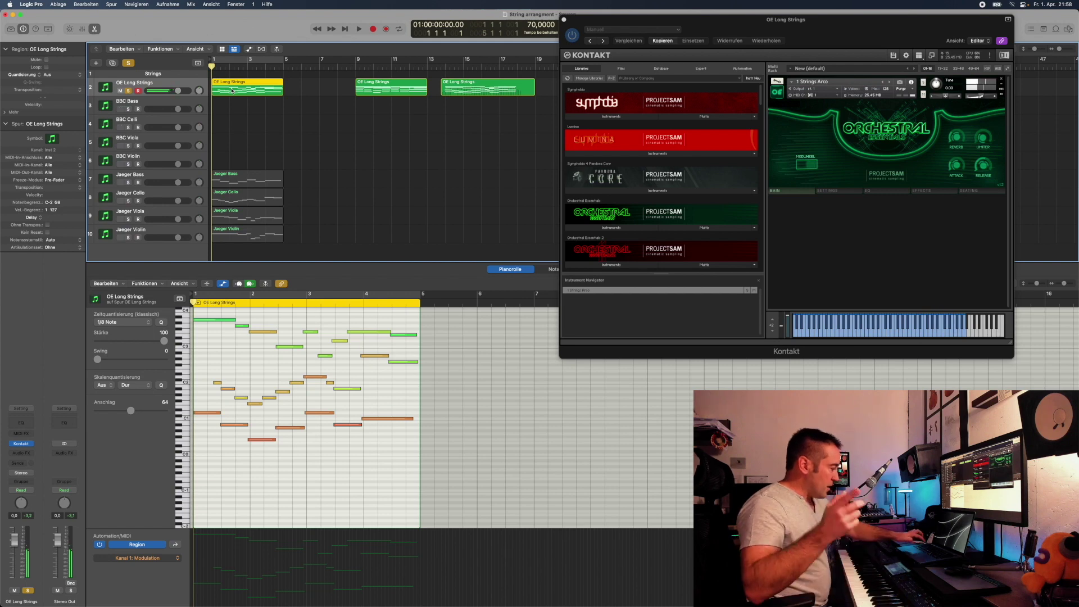
{"action": "key", "text": "r"}
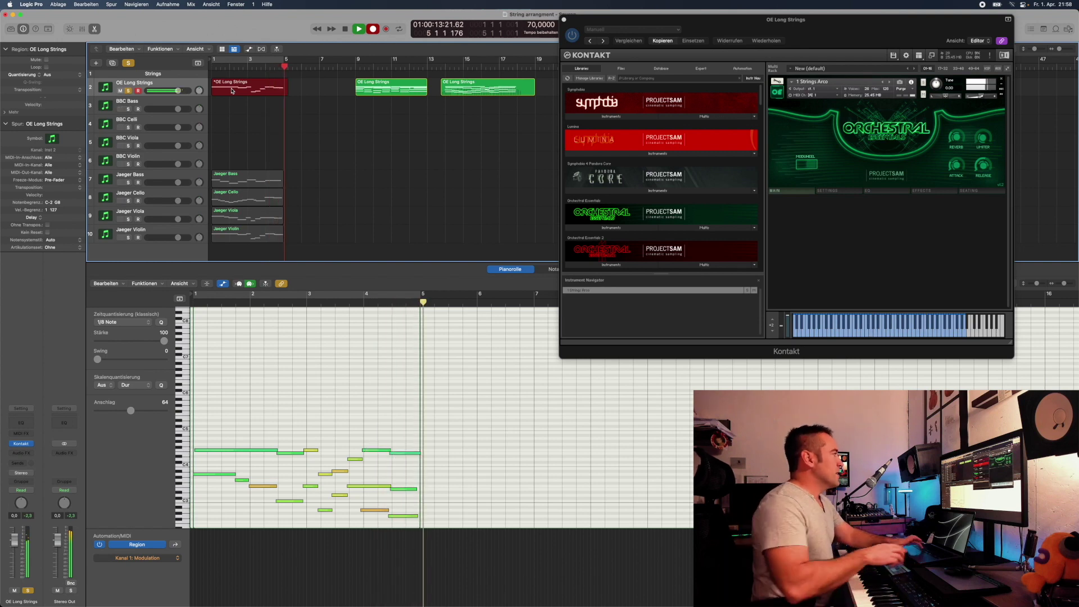
Step: Stop the ensemble take and move the OE Long Strings region one bar later, to bar 2
{"action": "key", "text": "space"}
{"action": "mouse_move", "coordinate": [231, 90]}
{"action": "left_mouse_down"}
{"action": "mouse_move", "coordinate": [253, 90]}
{"action": "mouse_move", "coordinate": [221, 91]}
{"action": "left_mouse_up"}
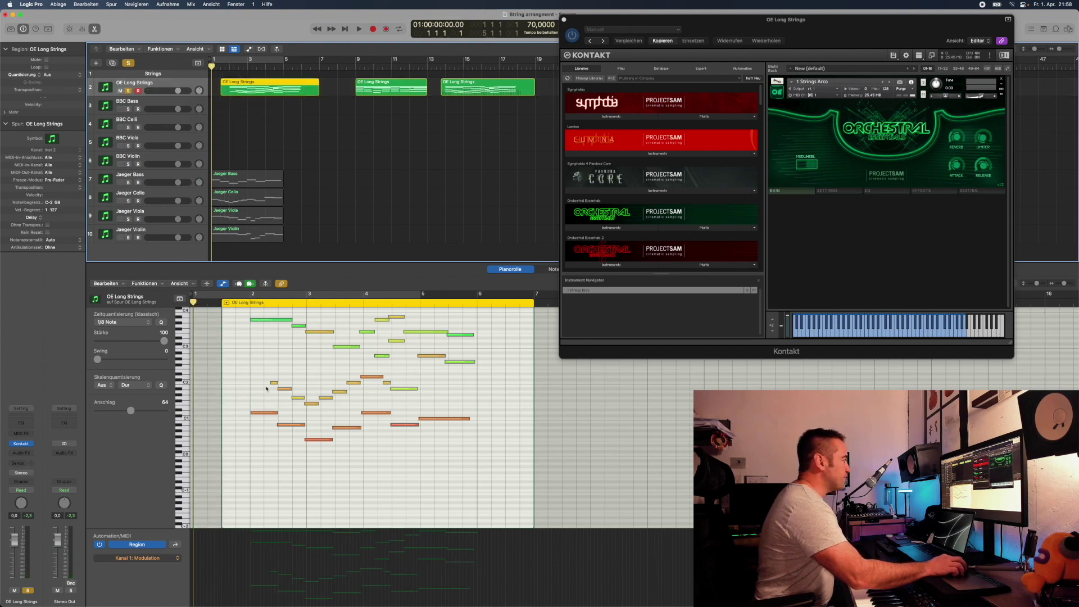